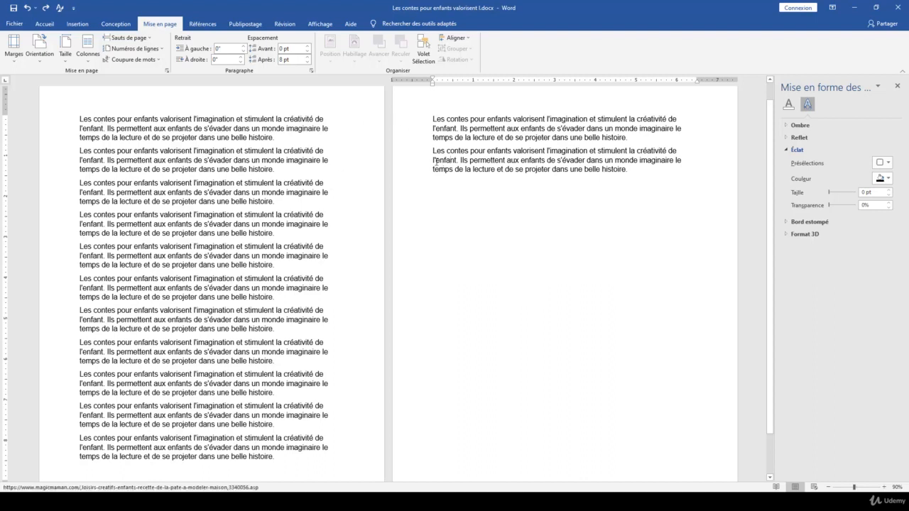
Step: Add the heading "Partie 1" above the first paragraph and the heading "Partie 2" after the sixth paragraph
{"action": "left_click", "coordinate": [85, 117]}
{"action": "key", "text": "Return"}
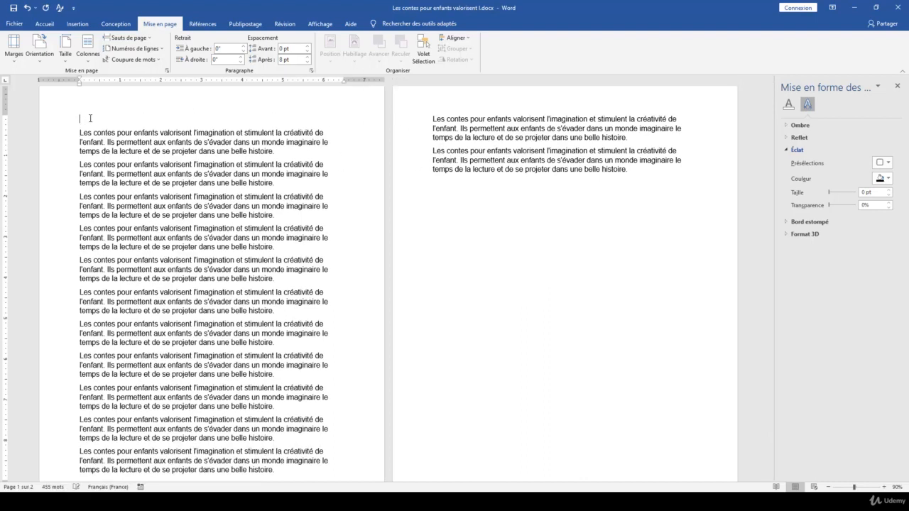
{"action": "type", "text": "Partie 1"}
{"action": "left_click", "coordinate": [285, 307]}
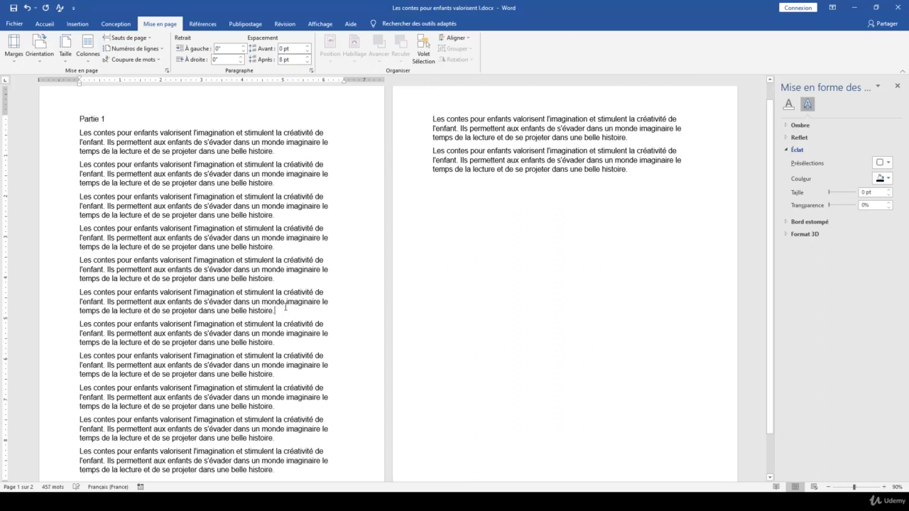
{"action": "key", "text": "Return"}
{"action": "type", "text": "Partie 2"}
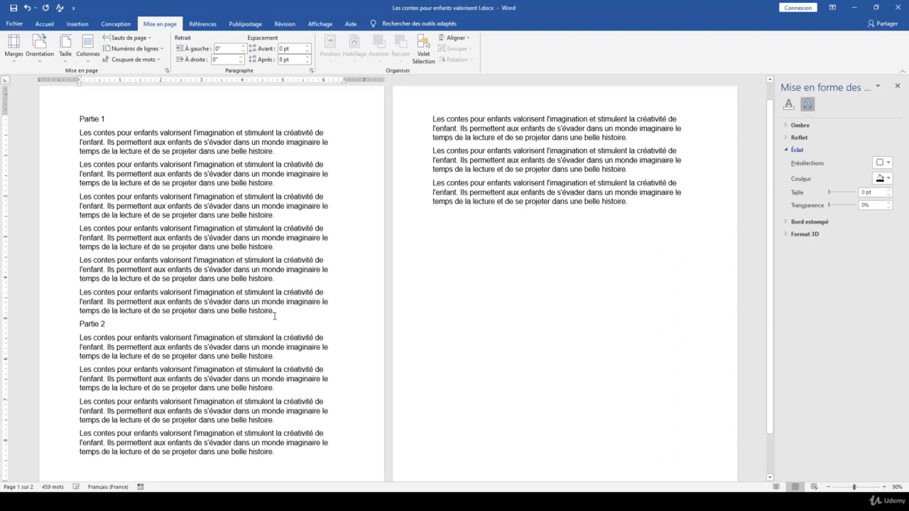
Step: Insert a page break at the end of the paragraph just before the "Partie 2" heading
{"action": "mouse_move", "coordinate": [279, 333]}
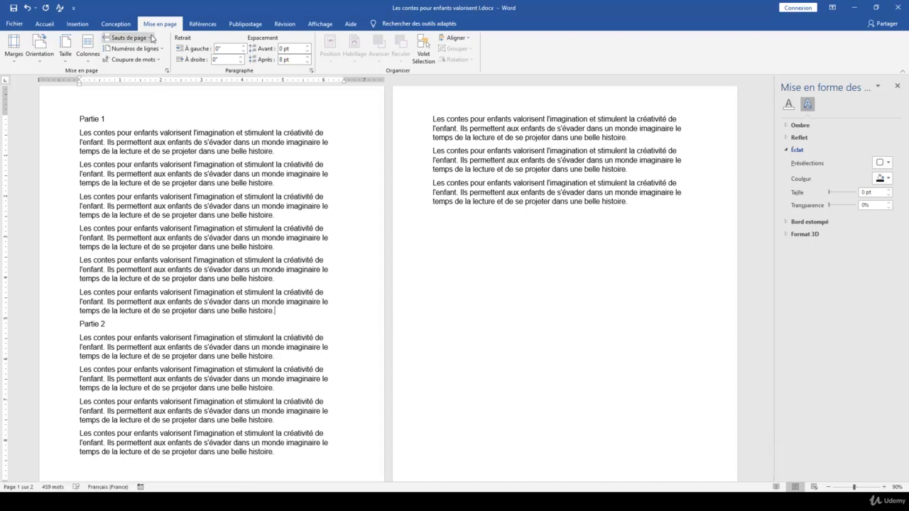
{"action": "left_click", "coordinate": [128, 41]}
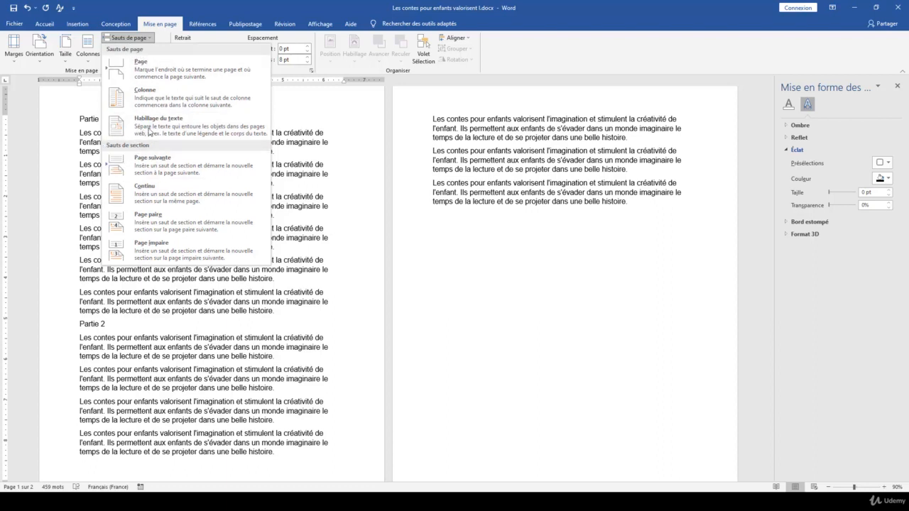
{"action": "left_click", "coordinate": [176, 73]}
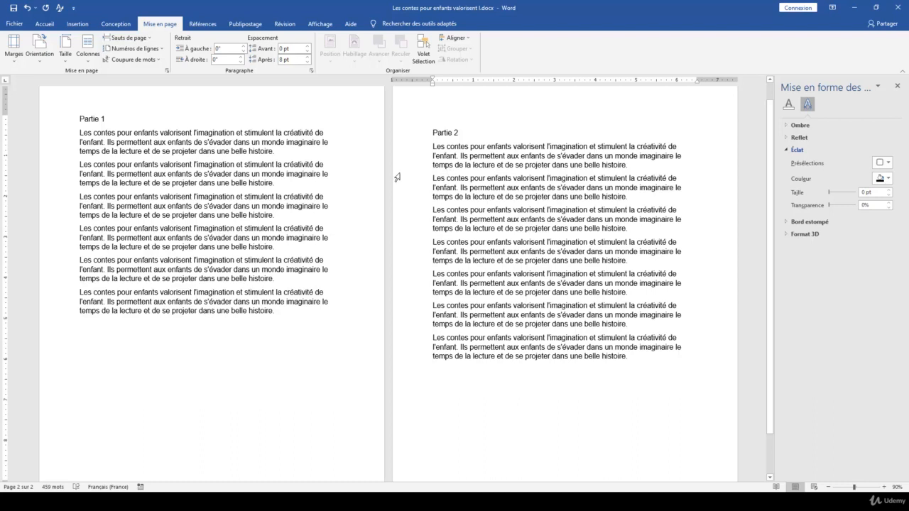
Step: Start a new line after the third paragraph of Partie 1 and insert a continuous section break there
{"action": "left_click", "coordinate": [293, 215]}
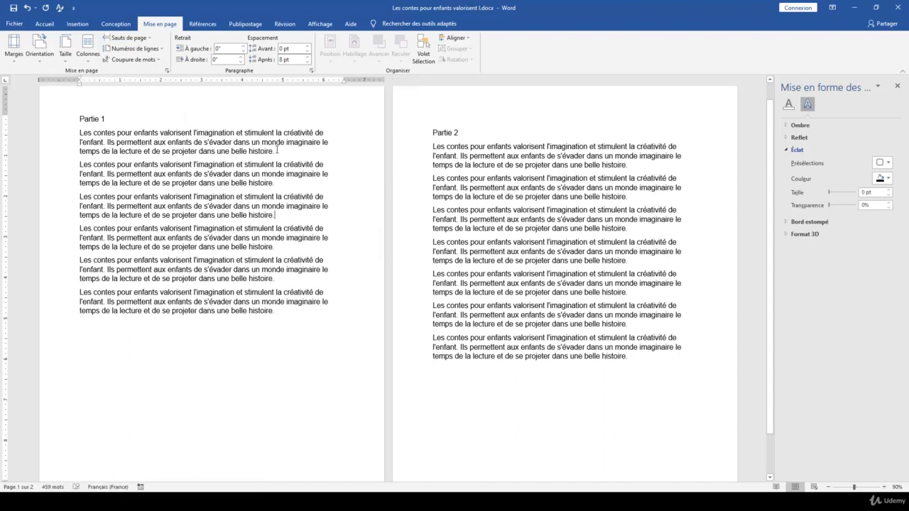
{"action": "key", "text": "Return"}
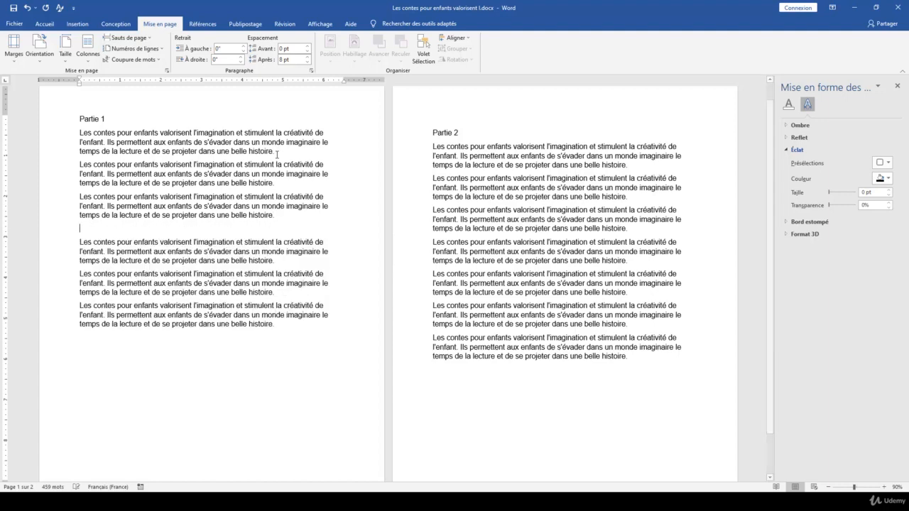
{"action": "left_click", "coordinate": [138, 41]}
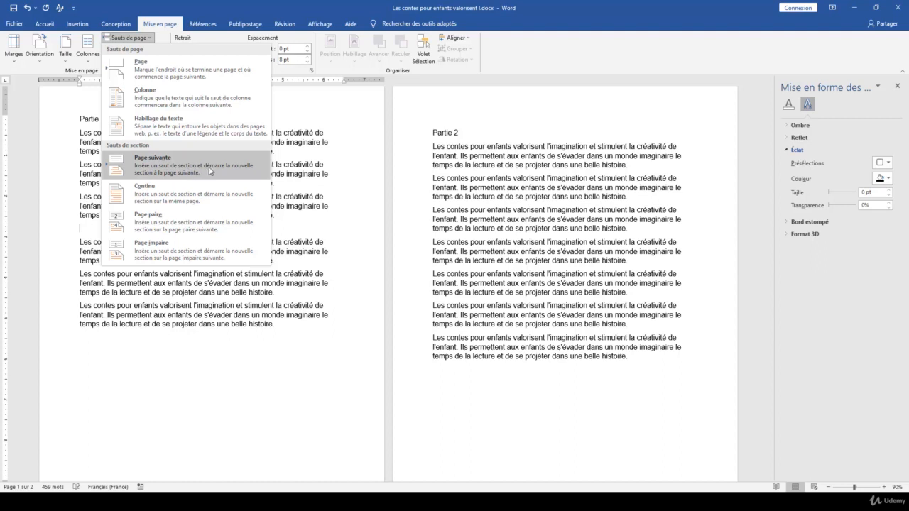
{"action": "left_click", "coordinate": [155, 194]}
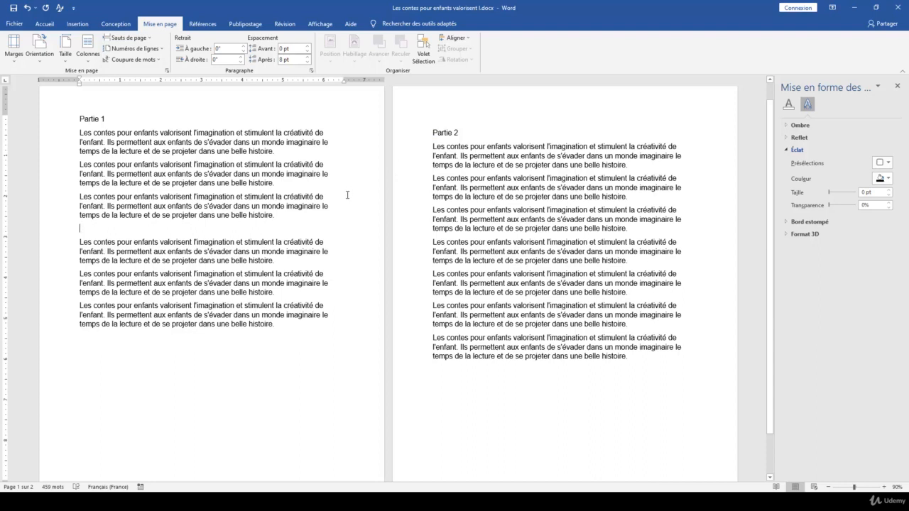
Step: Show the formatting marks and remove the extra space between "s'évader" and "dans" in the first paragraph
{"action": "left_click", "coordinate": [44, 23]}
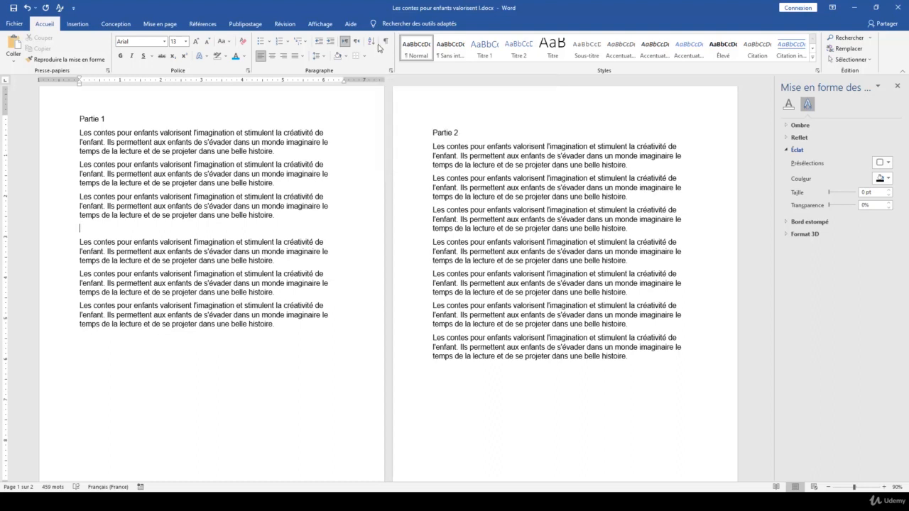
{"action": "left_click", "coordinate": [384, 43]}
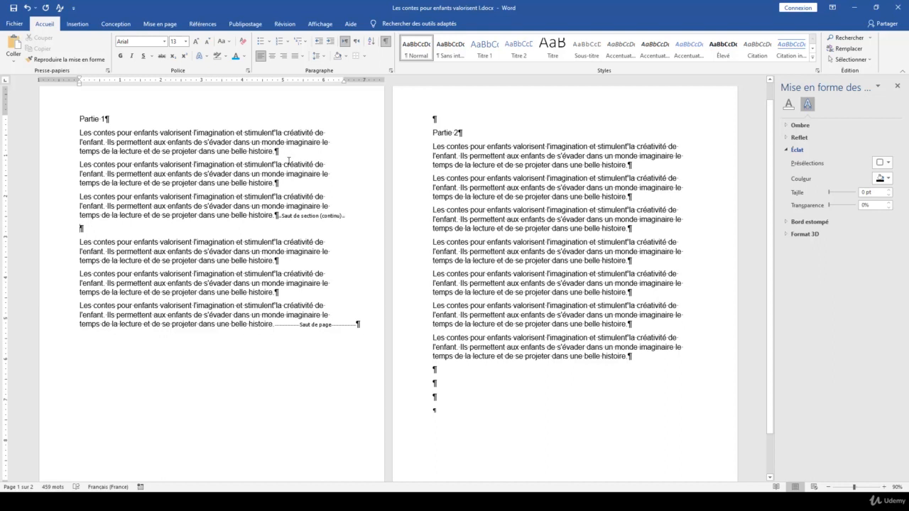
{"action": "left_click", "coordinate": [247, 274]}
{"action": "scroll", "coordinate": [201, 154], "scroll_direction": "up", "scroll_amount": 3}
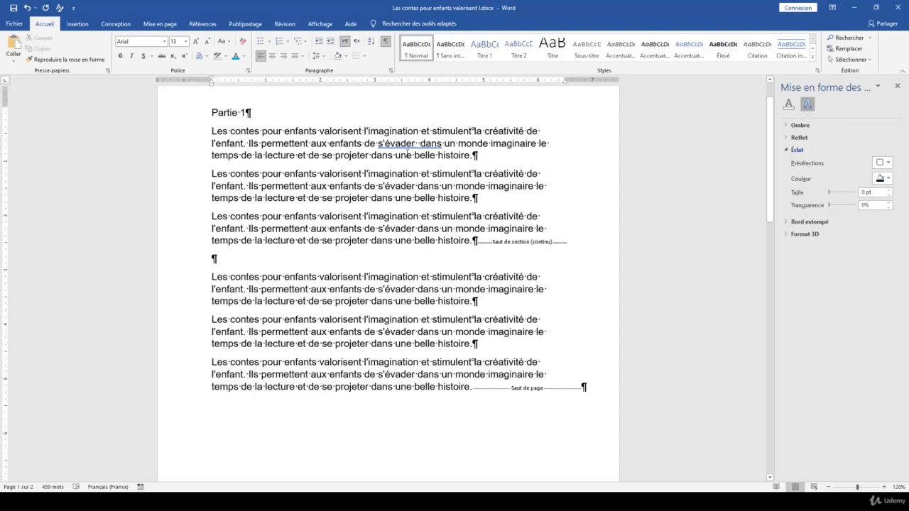
{"action": "left_click", "coordinate": [417, 144]}
{"action": "key", "text": "BackSpace"}
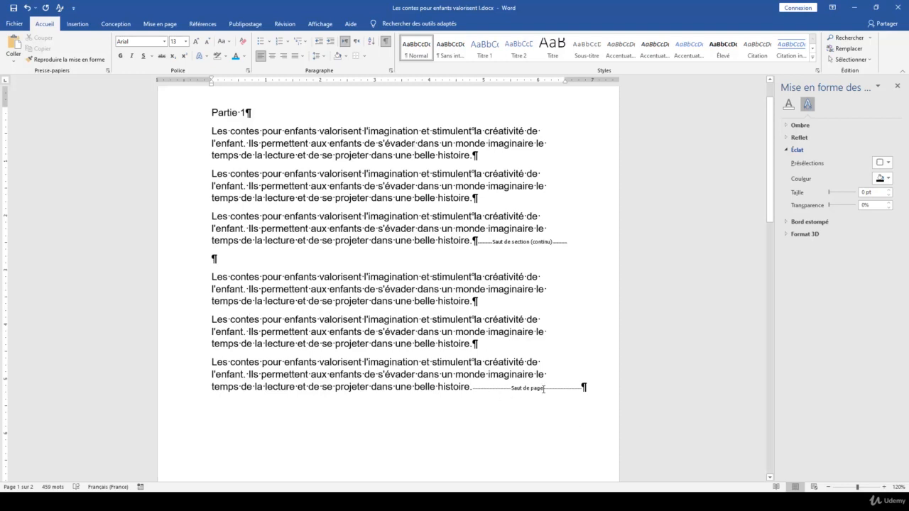
{"action": "scroll", "coordinate": [433, 329], "scroll_direction": "down", "scroll_amount": 3, "text": "ctrl"}
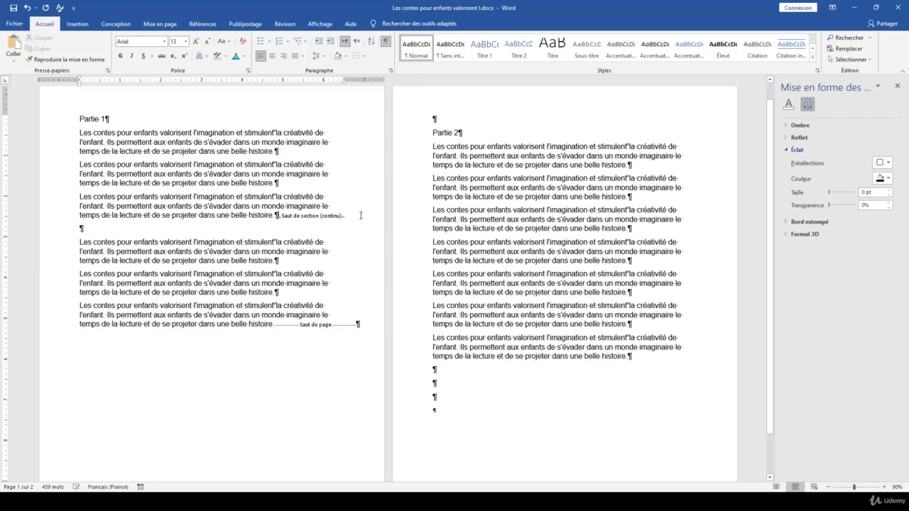
Step: Replace the continuous section break after the third paragraph of Partie 1 with a next-page section break
{"action": "key", "text": "Delete"}
{"action": "left_click", "coordinate": [159, 24]}
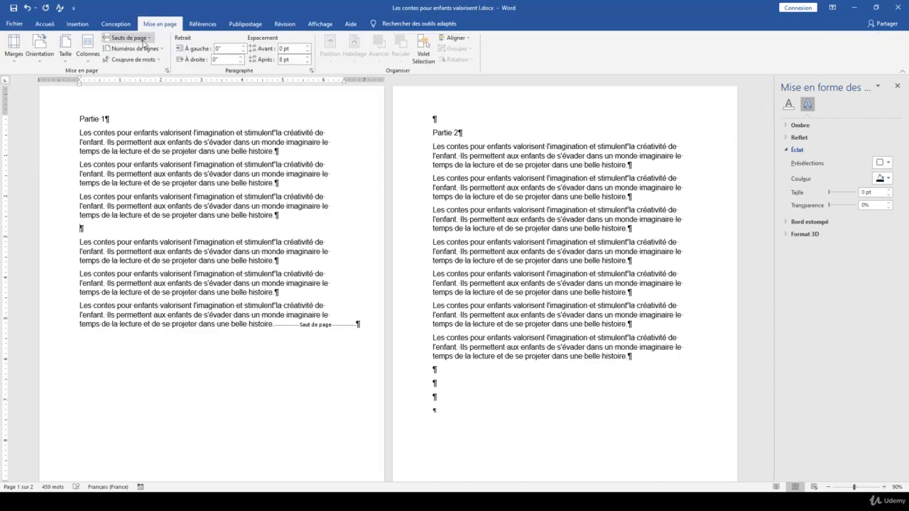
{"action": "left_click", "coordinate": [145, 41]}
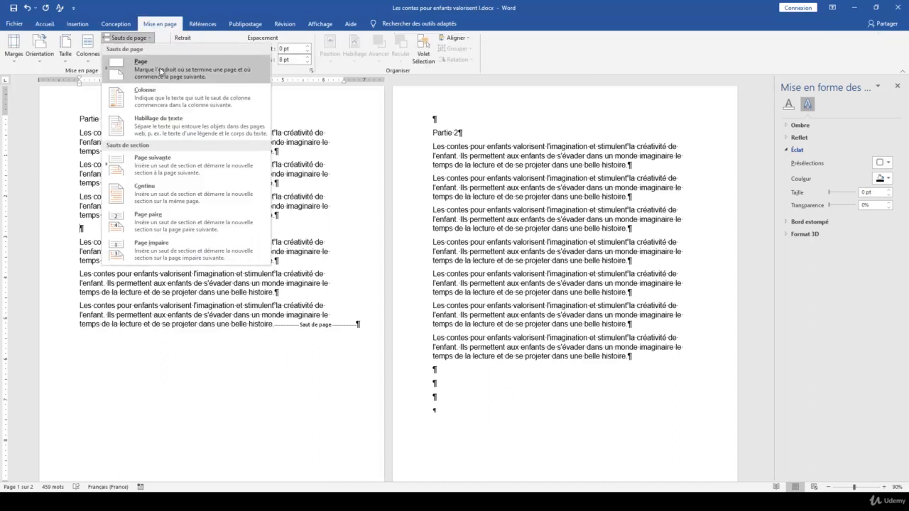
{"action": "left_click", "coordinate": [150, 170]}
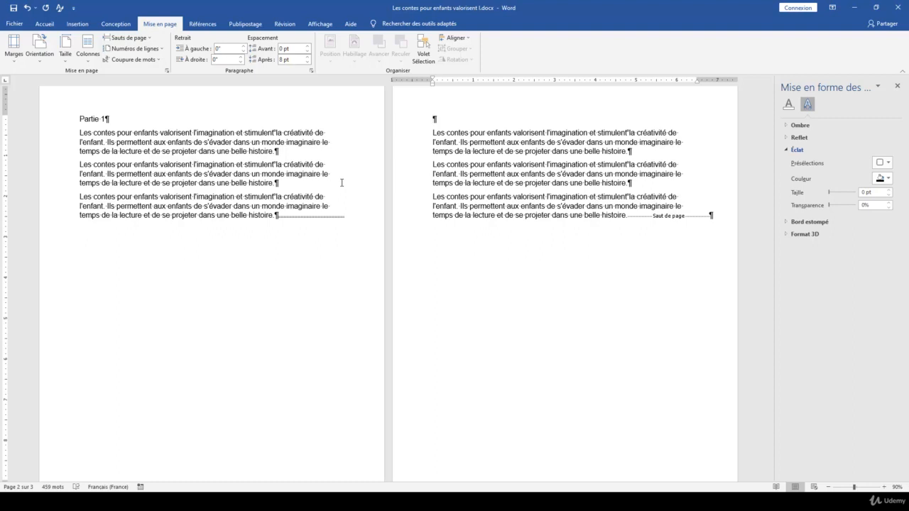
Step: Hide the formatting marks and set the section following the break to landscape orientation, checking the pages on both sides
{"action": "left_click", "coordinate": [44, 24]}
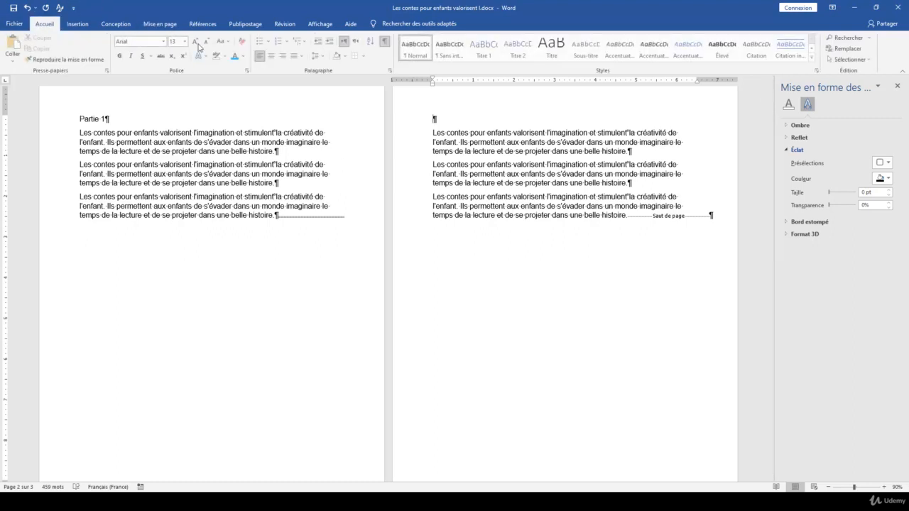
{"action": "left_click", "coordinate": [384, 44]}
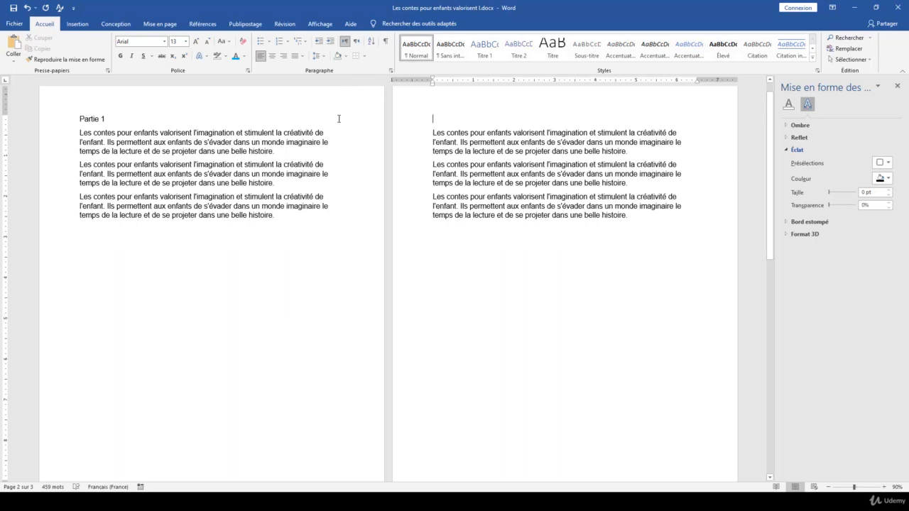
{"action": "left_click", "coordinate": [163, 28]}
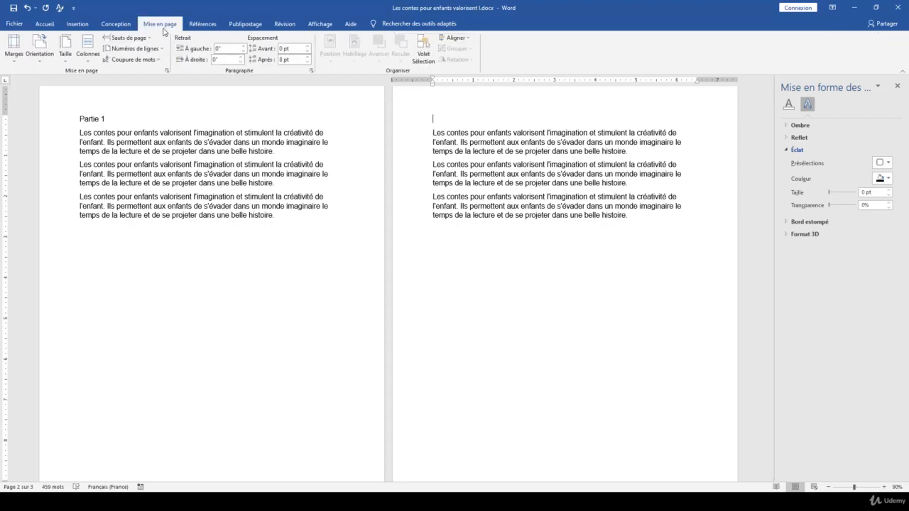
{"action": "left_click", "coordinate": [47, 62]}
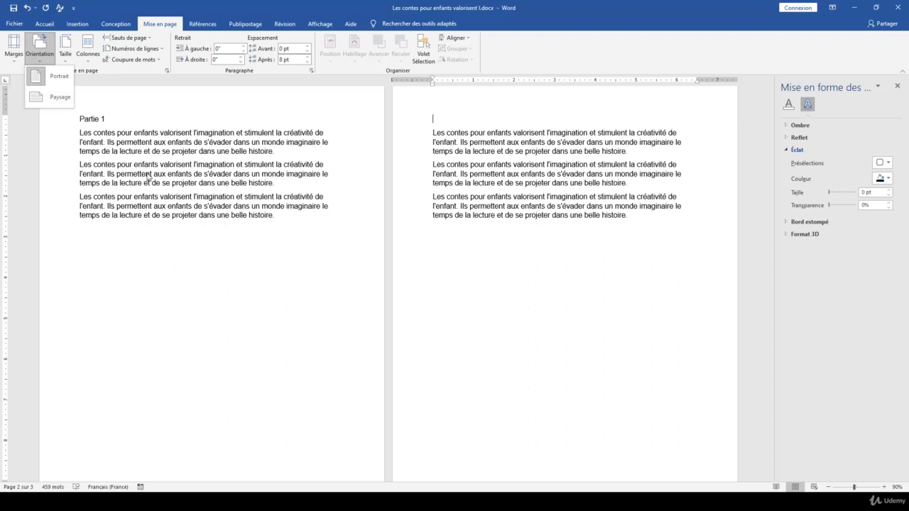
{"action": "left_click", "coordinate": [58, 97]}
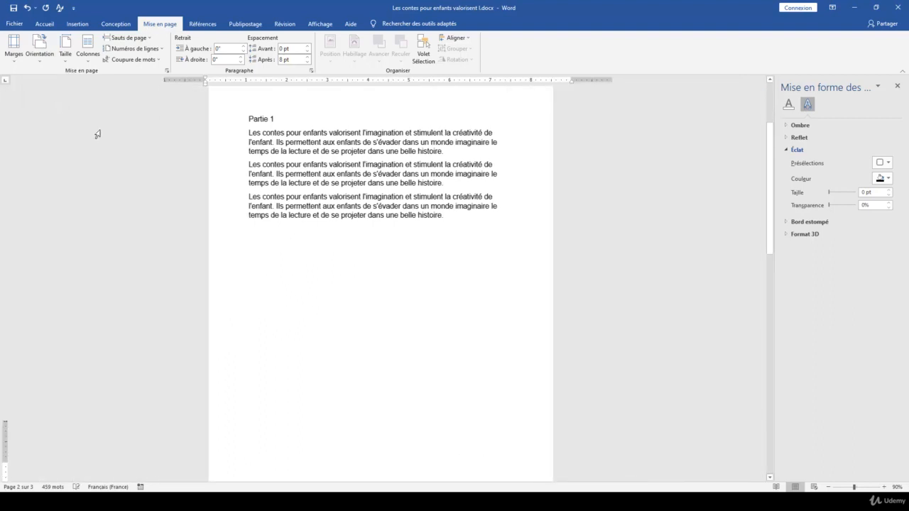
{"action": "scroll", "coordinate": [362, 194], "scroll_direction": "up", "scroll_amount": 2}
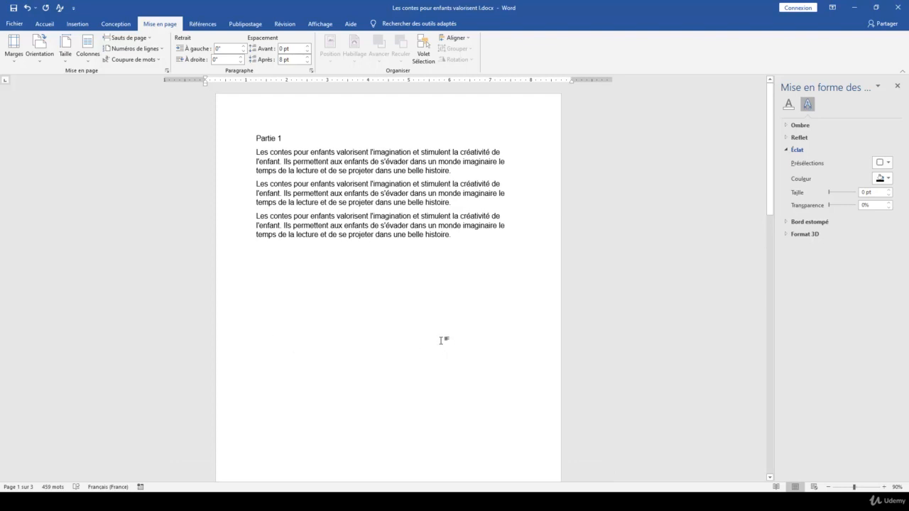
{"action": "scroll", "coordinate": [440, 339], "scroll_direction": "down", "scroll_amount": 6}
{"action": "scroll", "coordinate": [449, 329], "scroll_direction": "down", "scroll_amount": 1}
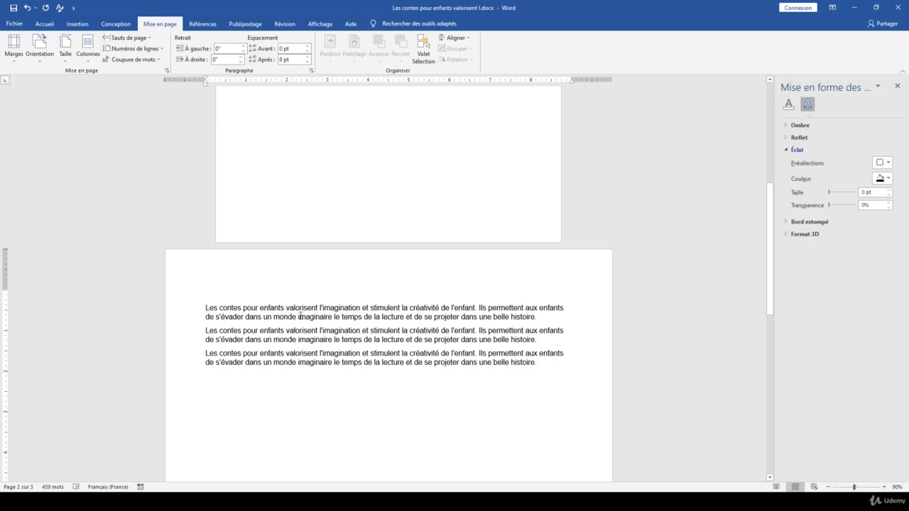
Step: Turn the formatting marks back on to reveal the breaks around the landscape page
{"action": "left_click", "coordinate": [45, 24]}
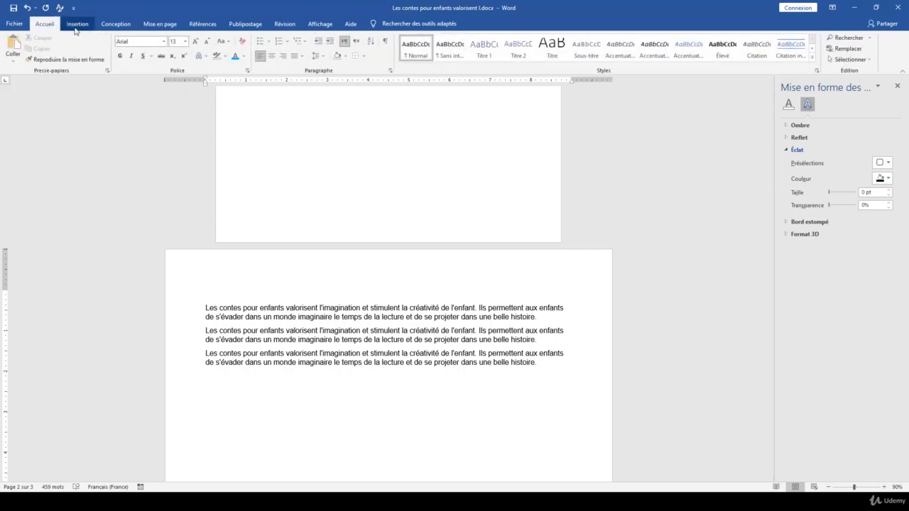
{"action": "left_click", "coordinate": [386, 42]}
{"action": "scroll", "coordinate": [377, 265], "scroll_direction": "up", "scroll_amount": 5}
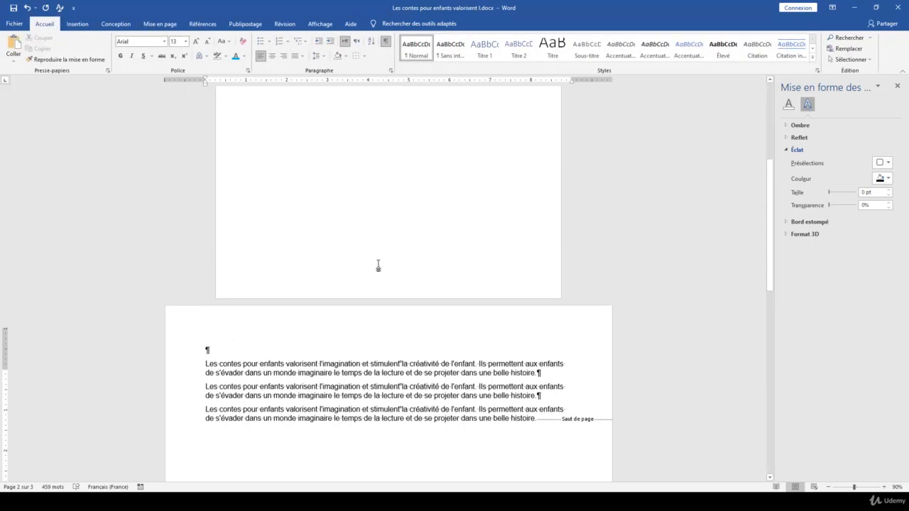
{"action": "scroll", "coordinate": [319, 324], "scroll_direction": "down", "scroll_amount": 3}
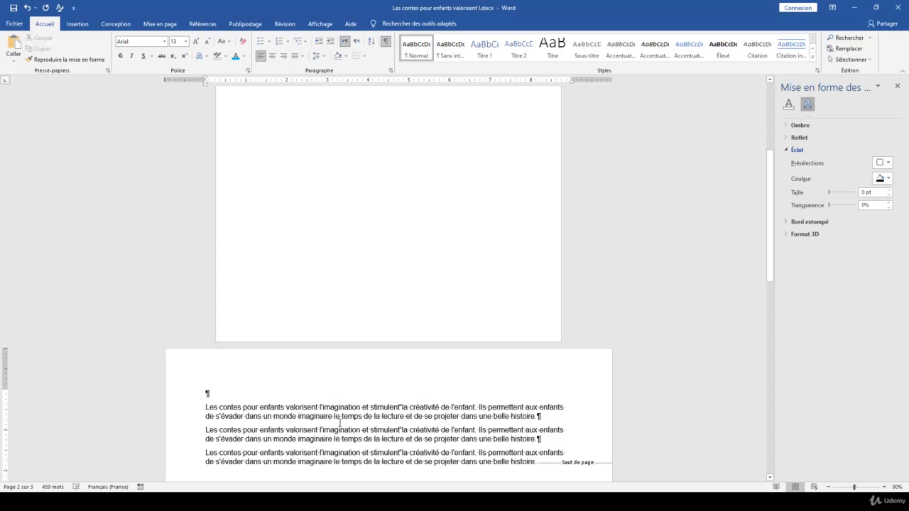
Step: Return the landscape section to portrait orientation and delete the section break and empty line after the third paragraph of Partie 1
{"action": "left_click", "coordinate": [165, 26]}
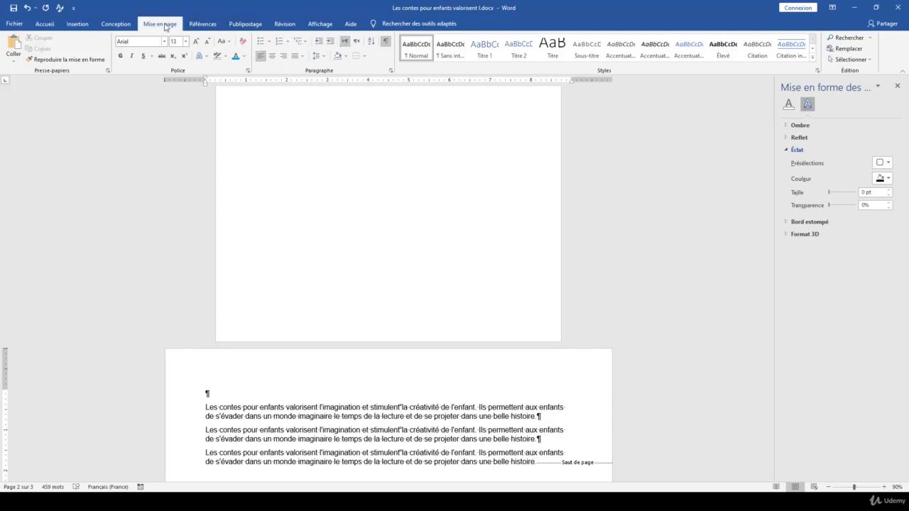
{"action": "left_click", "coordinate": [39, 46]}
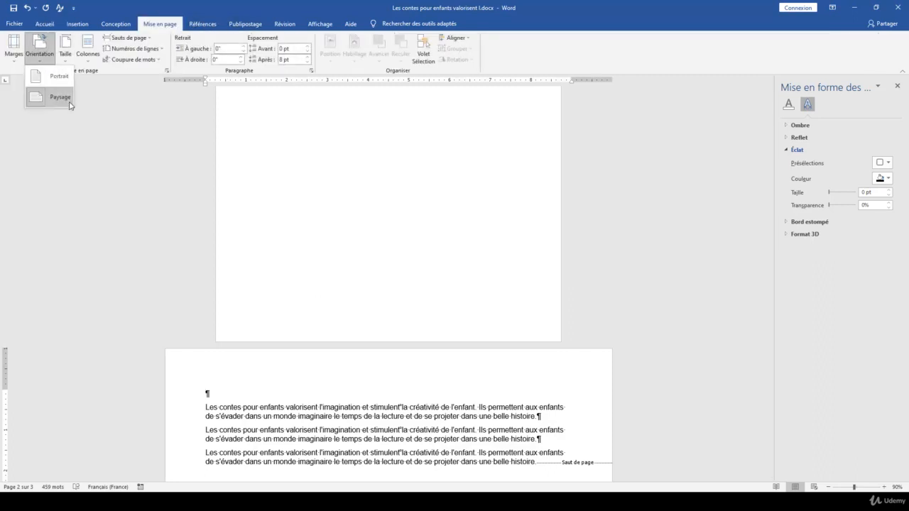
{"action": "scroll", "coordinate": [455, 255], "scroll_direction": "up", "scroll_amount": 5}
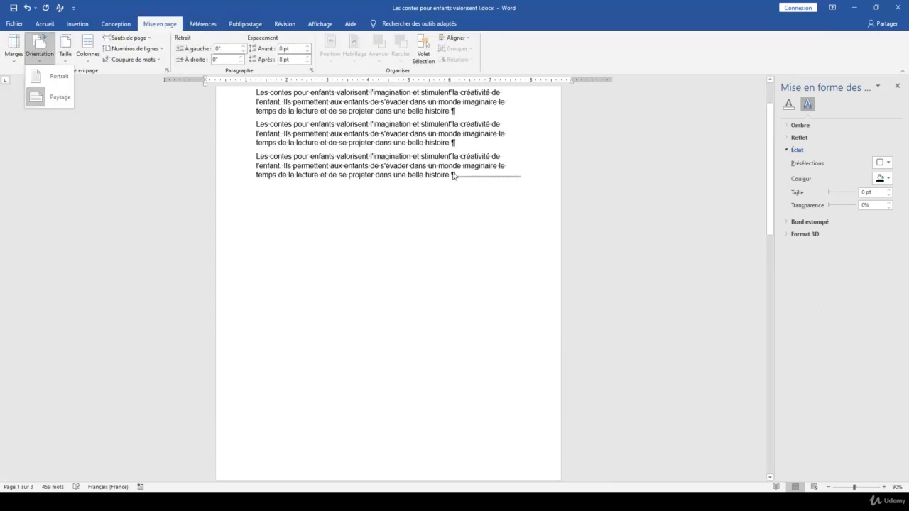
{"action": "left_click", "coordinate": [453, 175]}
{"action": "scroll", "coordinate": [460, 251], "scroll_direction": "down", "scroll_amount": 5}
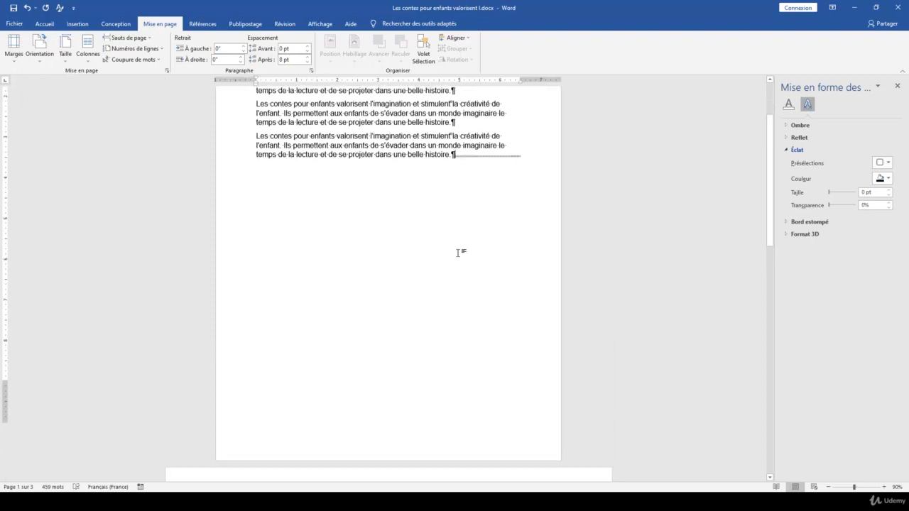
{"action": "left_click", "coordinate": [306, 357]}
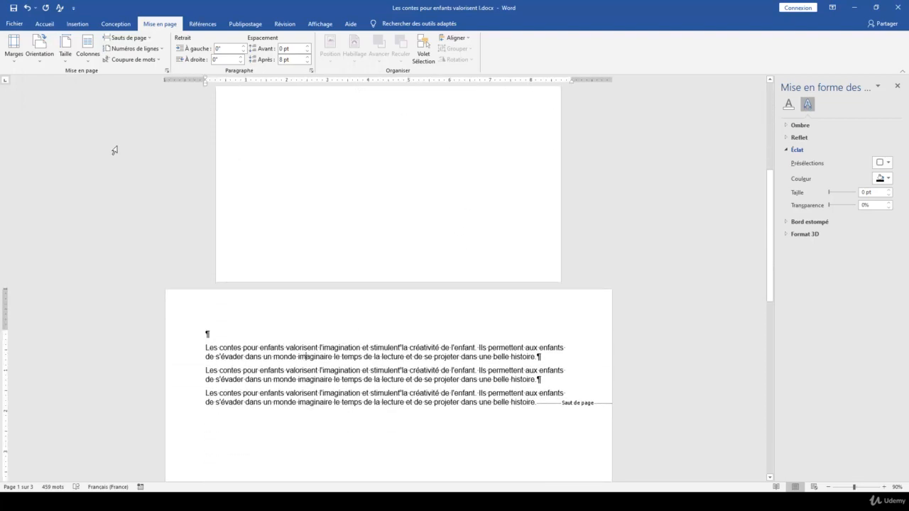
{"action": "left_click", "coordinate": [39, 48]}
{"action": "left_click", "coordinate": [46, 83]}
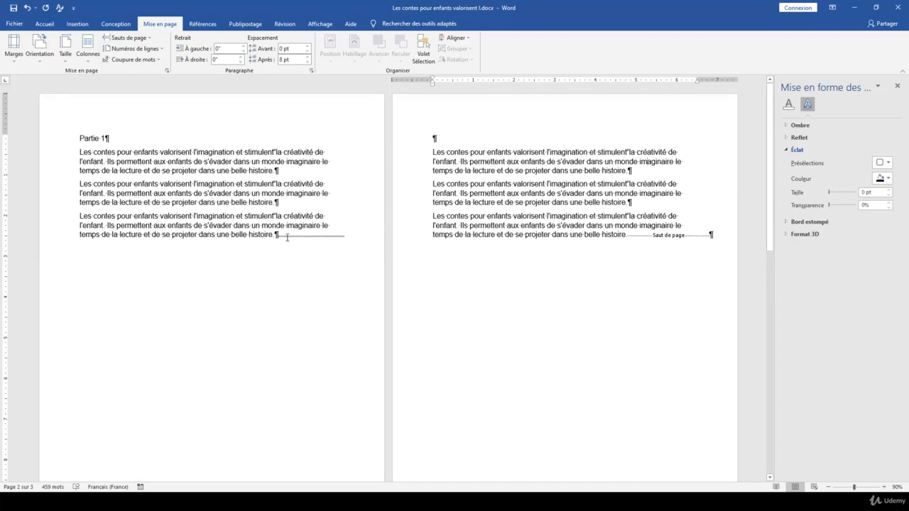
{"action": "left_click", "coordinate": [298, 227]}
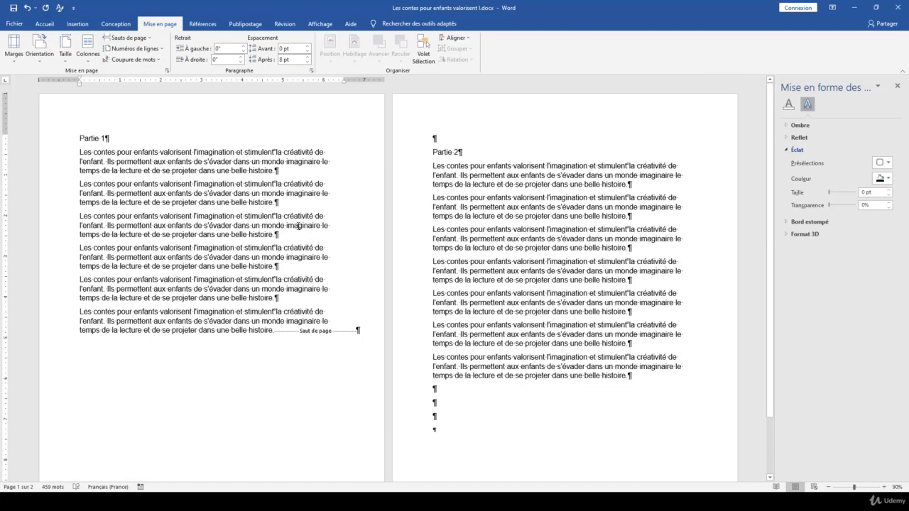
Step: Hide the formatting marks throughout the document
{"action": "left_click", "coordinate": [44, 23]}
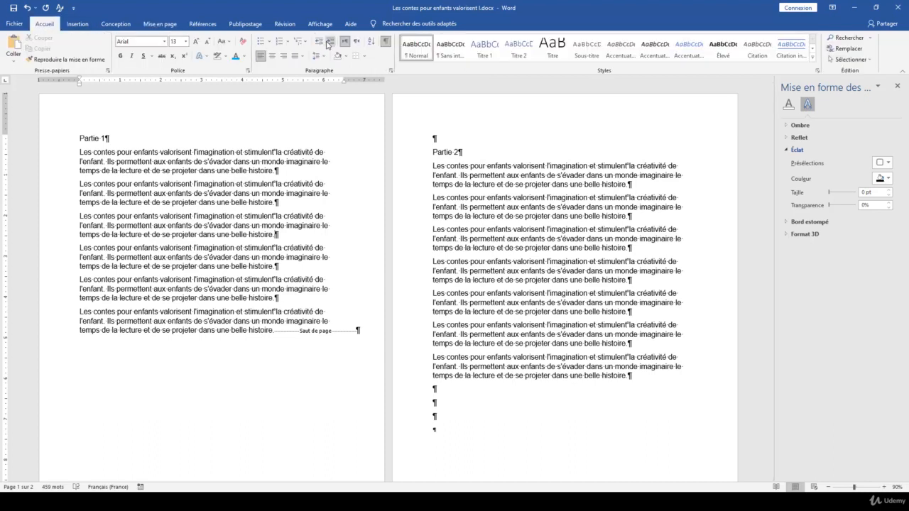
{"action": "left_click", "coordinate": [384, 42]}
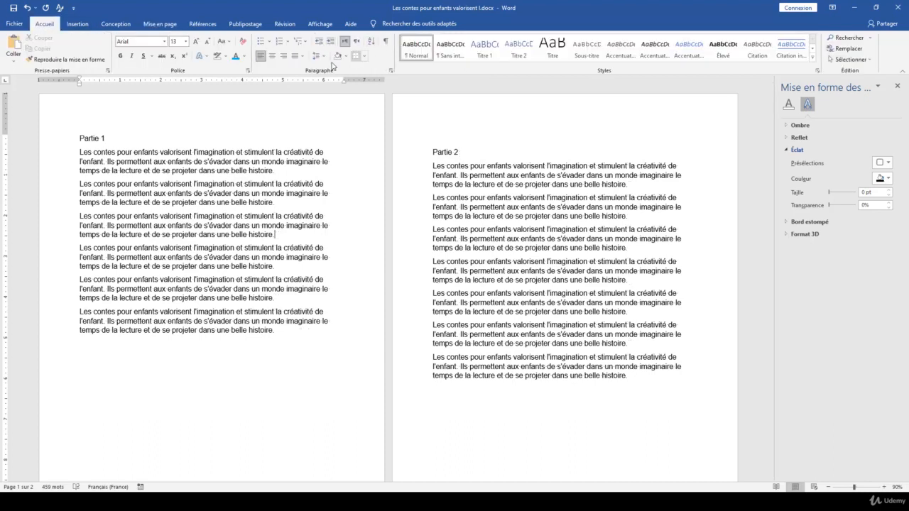
Step: Set the whole document to landscape orientation (Paysage) and check the Partie 1 and Partie 2 pages
{"action": "left_click", "coordinate": [162, 24]}
{"action": "left_click", "coordinate": [40, 51]}
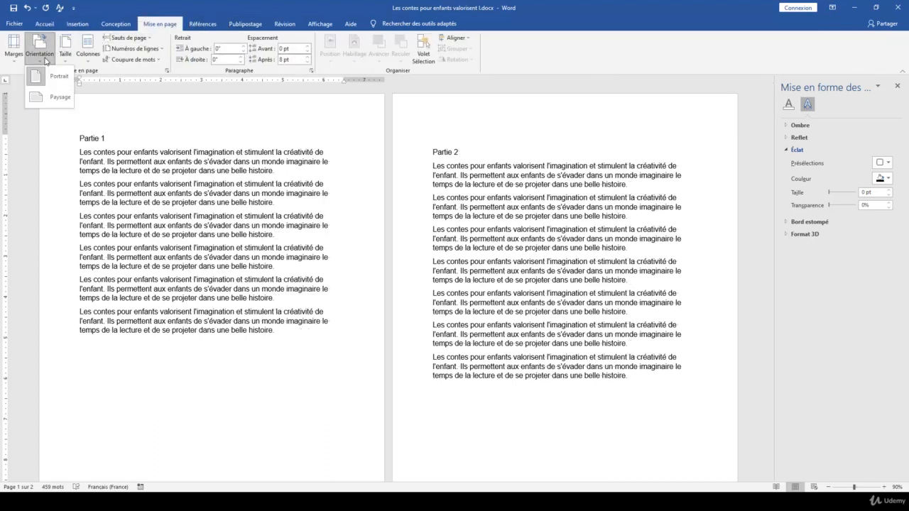
{"action": "left_click", "coordinate": [58, 98]}
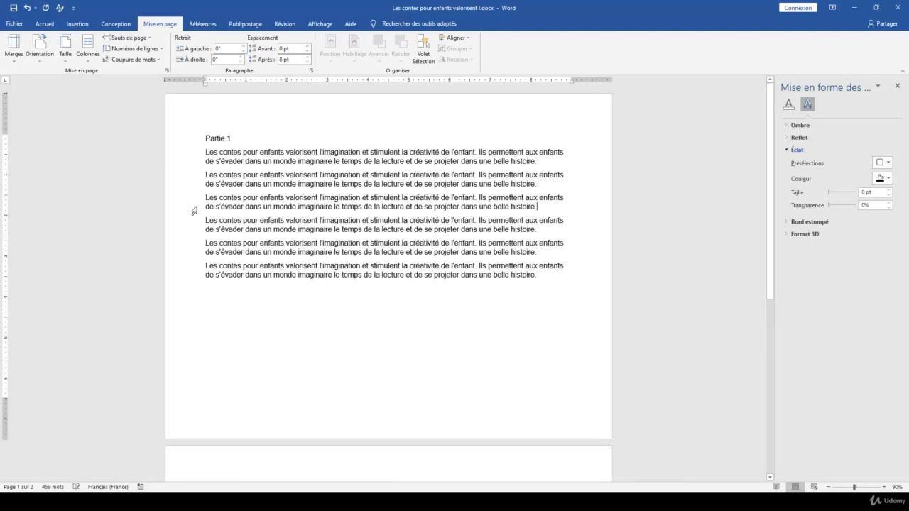
{"action": "scroll", "coordinate": [358, 259], "scroll_direction": "down", "scroll_amount": 6}
{"action": "scroll", "coordinate": [362, 255], "scroll_direction": "down", "scroll_amount": 2}
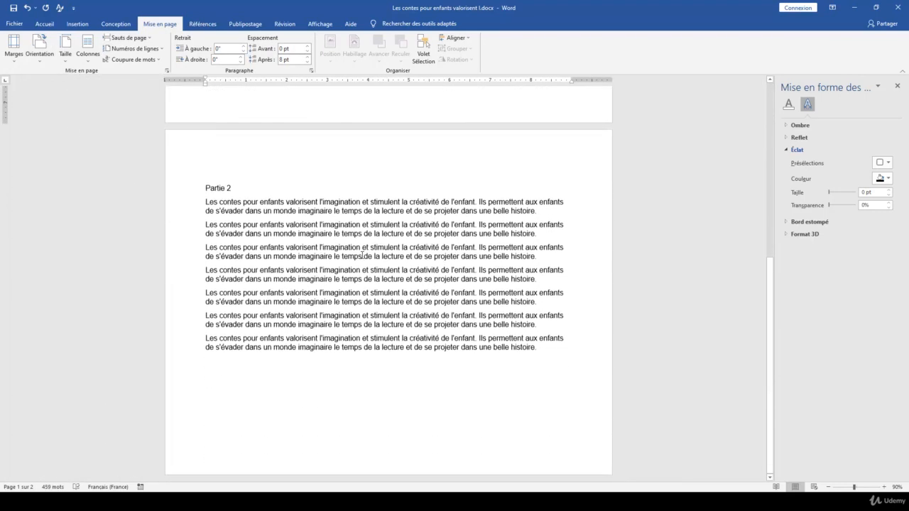
{"action": "scroll", "coordinate": [363, 255], "scroll_direction": "up", "scroll_amount": 5}
{"action": "scroll", "coordinate": [363, 255], "scroll_direction": "up", "scroll_amount": 4}
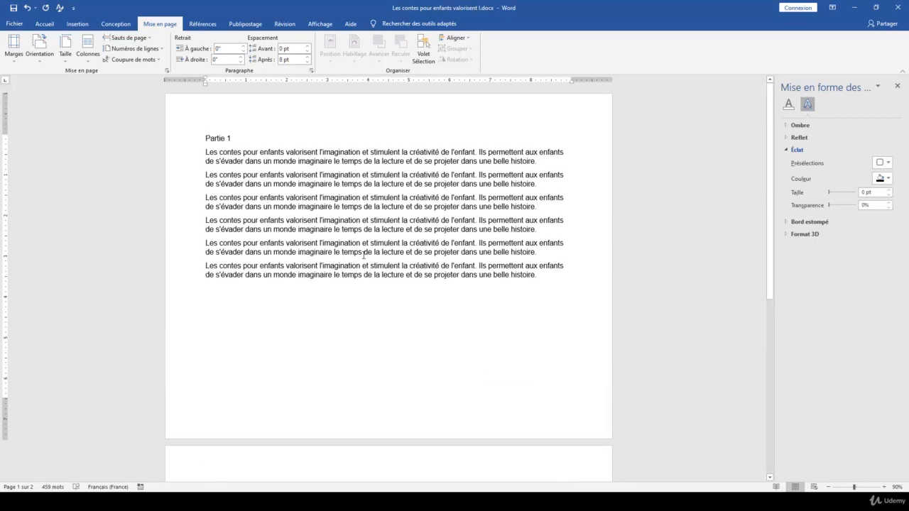
{"action": "scroll", "coordinate": [364, 255], "scroll_direction": "down", "scroll_amount": 5}
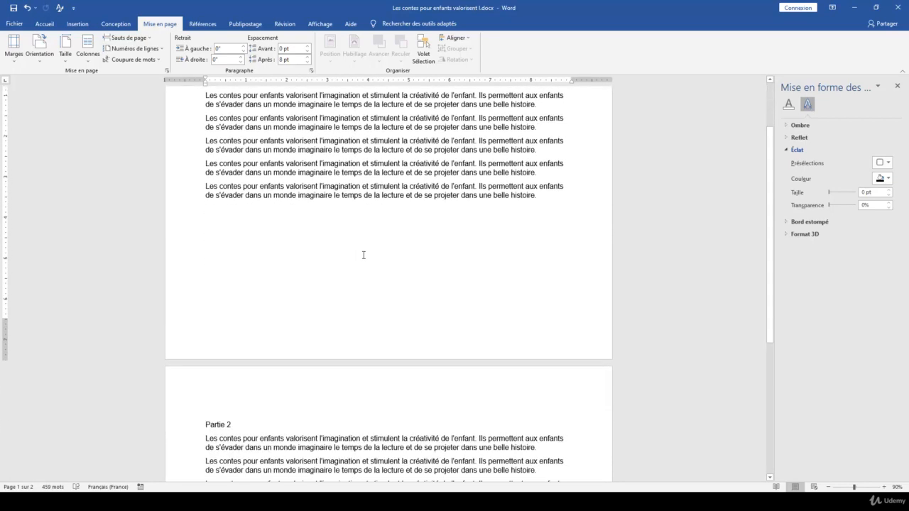
{"action": "scroll", "coordinate": [363, 256], "scroll_direction": "down", "scroll_amount": 2}
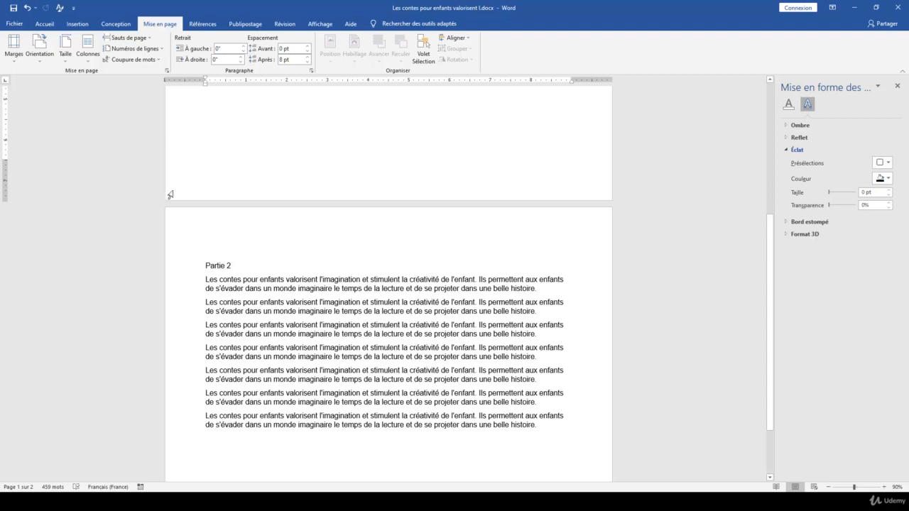
Step: Return the whole document to portrait orientation
{"action": "left_click", "coordinate": [128, 38]}
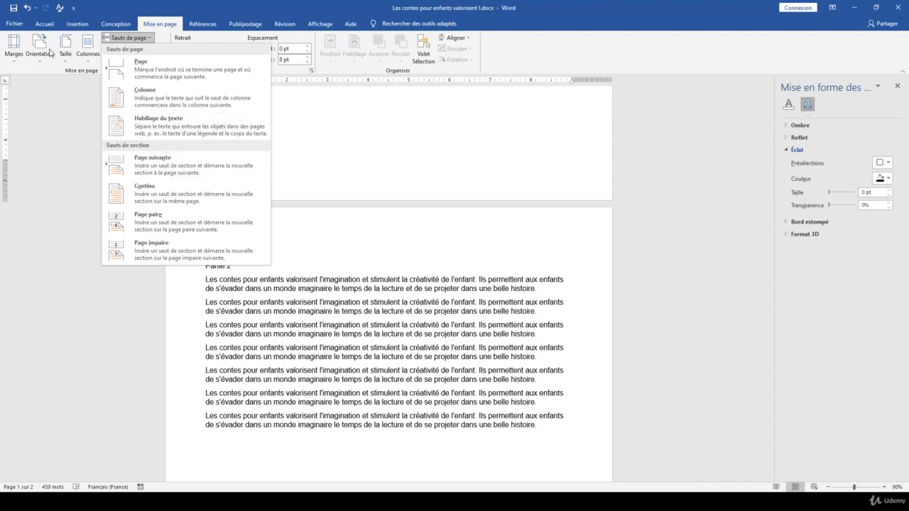
{"action": "left_click", "coordinate": [227, 10]}
{"action": "left_click", "coordinate": [39, 49]}
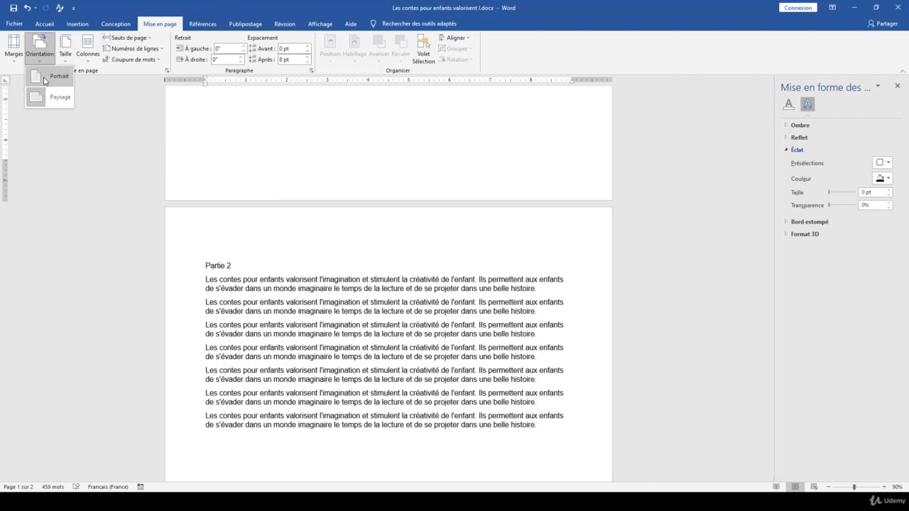
{"action": "left_click", "coordinate": [44, 79]}
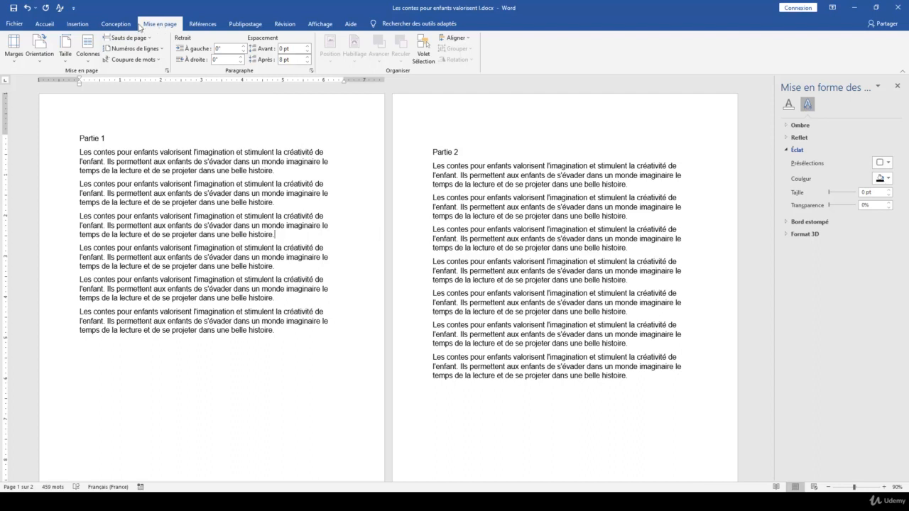
Step: Apply the Étroites margin preset of 0.5" on all sides to the document
{"action": "left_click", "coordinate": [17, 60]}
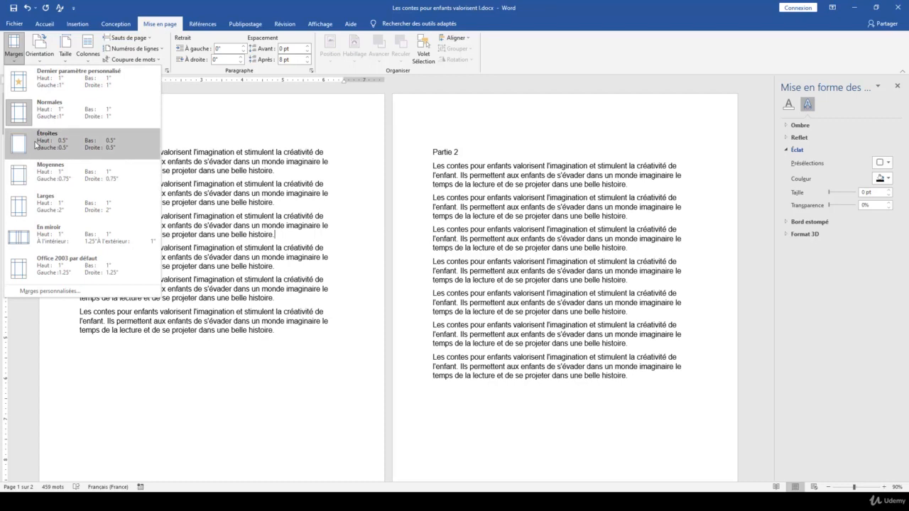
{"action": "left_click", "coordinate": [36, 145]}
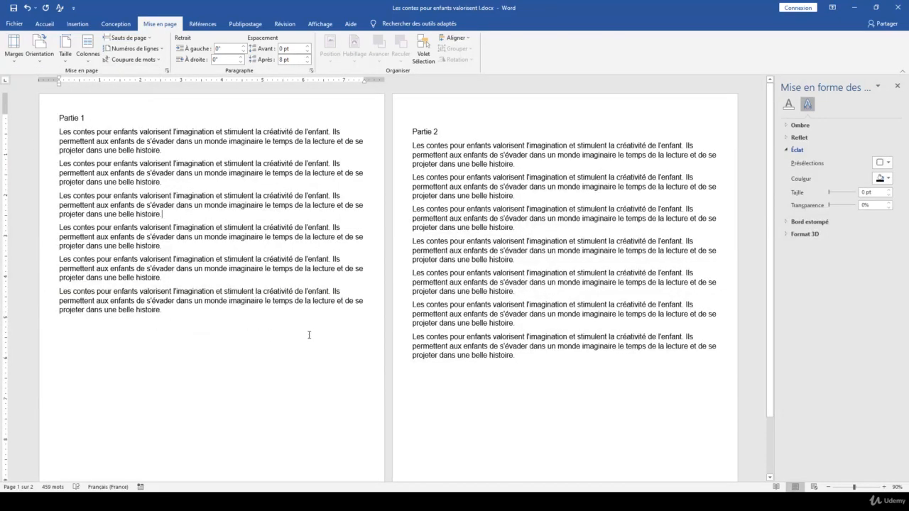
Step: Open the custom margin settings and set the top margin to 1", the left margin to 0.9" and the gutter to 0.3"
{"action": "left_click", "coordinate": [14, 48]}
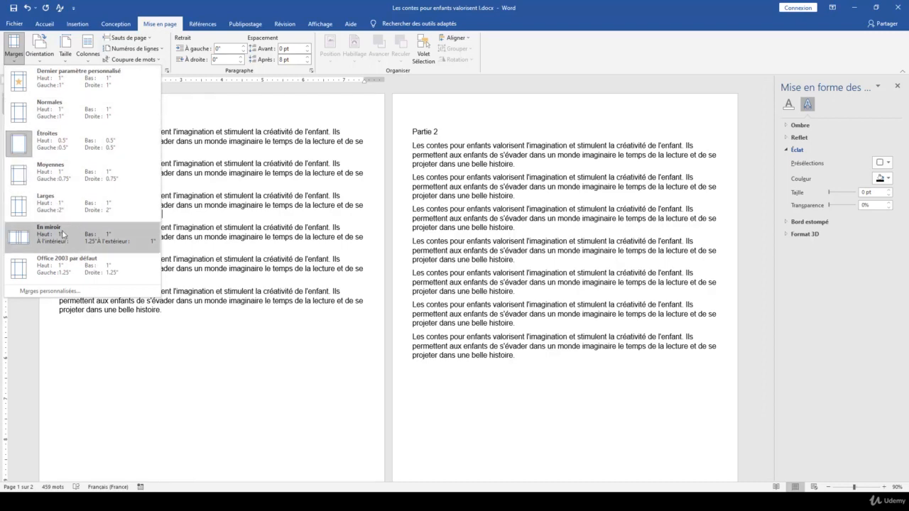
{"action": "left_click", "coordinate": [40, 291]}
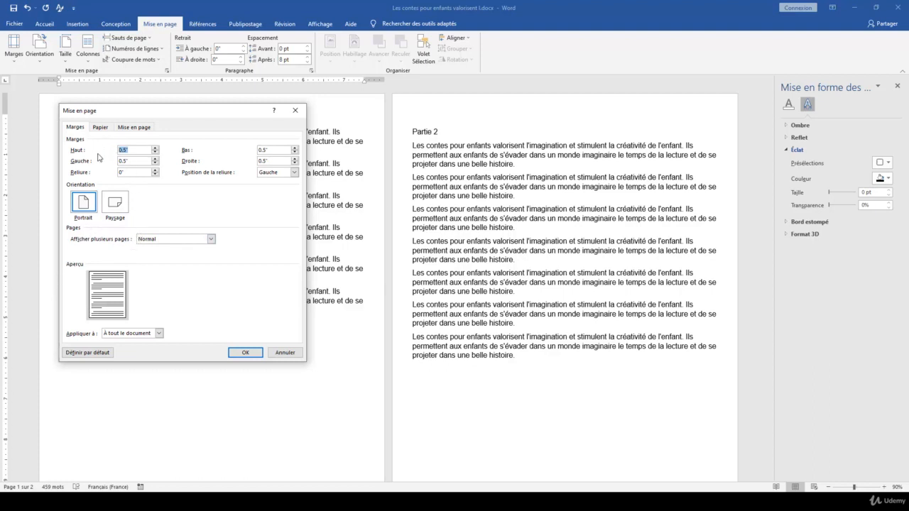
{"action": "left_click", "coordinate": [155, 149]}
{"action": "left_click", "coordinate": [155, 148]}
{"action": "left_click", "coordinate": [155, 148]}
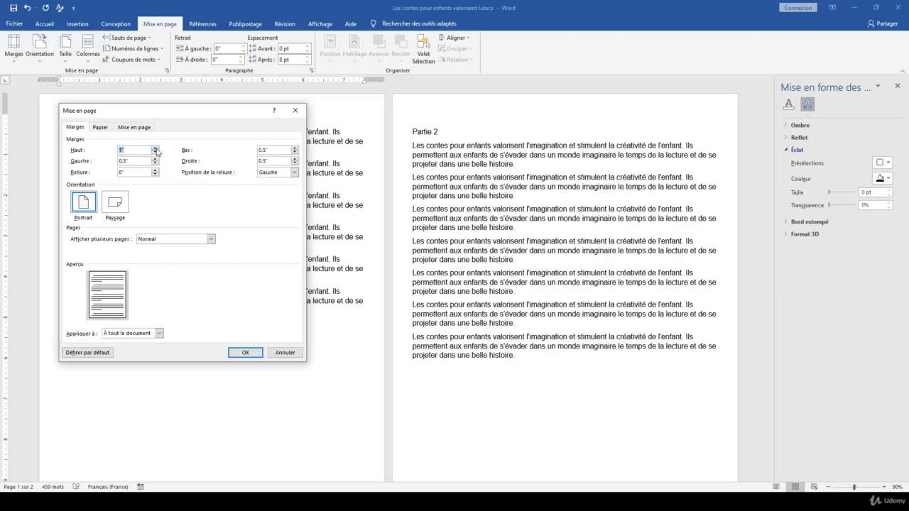
{"action": "left_click", "coordinate": [155, 148]}
{"action": "left_click", "coordinate": [155, 149]}
{"action": "left_click", "coordinate": [155, 159]}
{"action": "left_click", "coordinate": [155, 171]}
{"action": "left_click", "coordinate": [155, 170]}
{"action": "left_click", "coordinate": [155, 170]}
Step: Set the bottom margin to 0.9" and the right margin to 0.7", and apply the custom margins to the whole document
{"action": "left_click", "coordinate": [295, 148]}
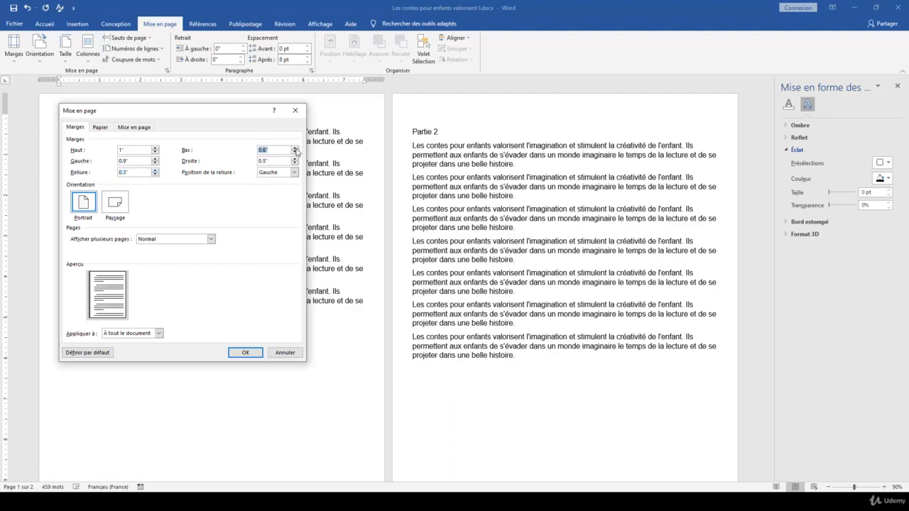
{"action": "left_click", "coordinate": [295, 159]}
{"action": "left_click", "coordinate": [294, 159]}
{"action": "left_click", "coordinate": [294, 172]}
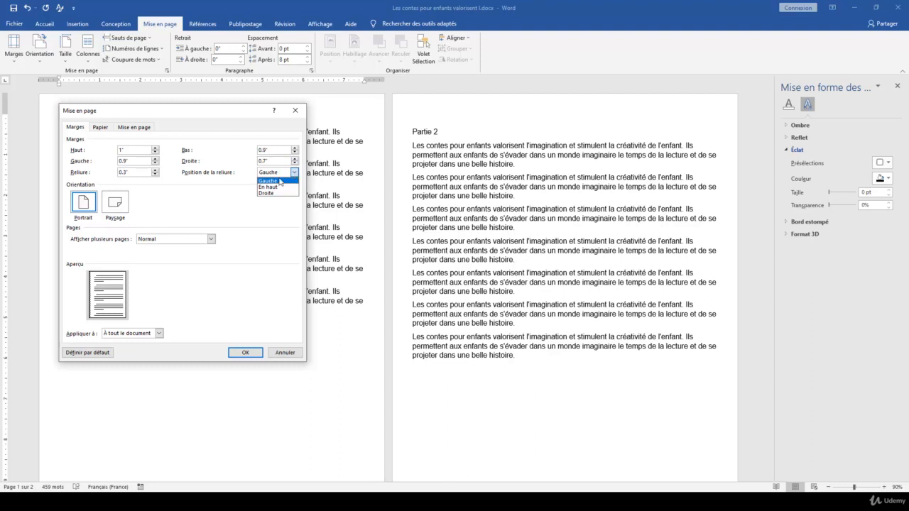
{"action": "left_click", "coordinate": [227, 185]}
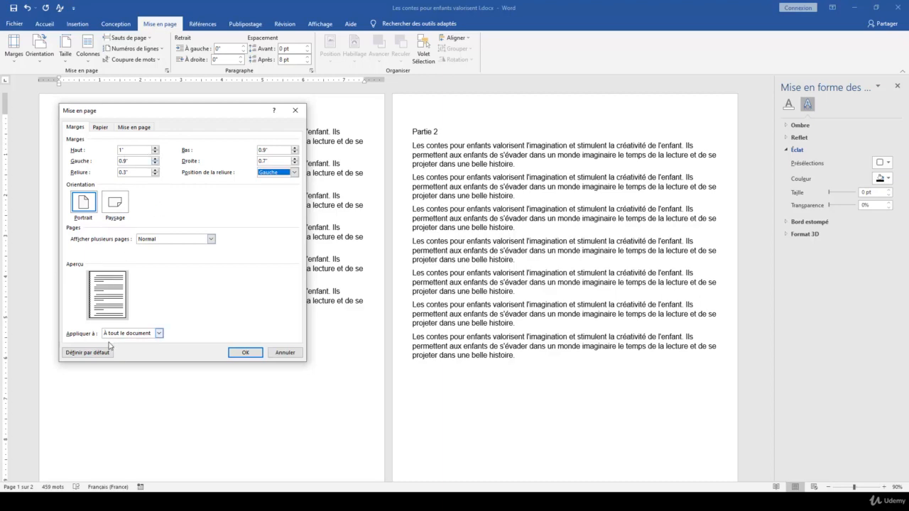
{"action": "left_click", "coordinate": [240, 352]}
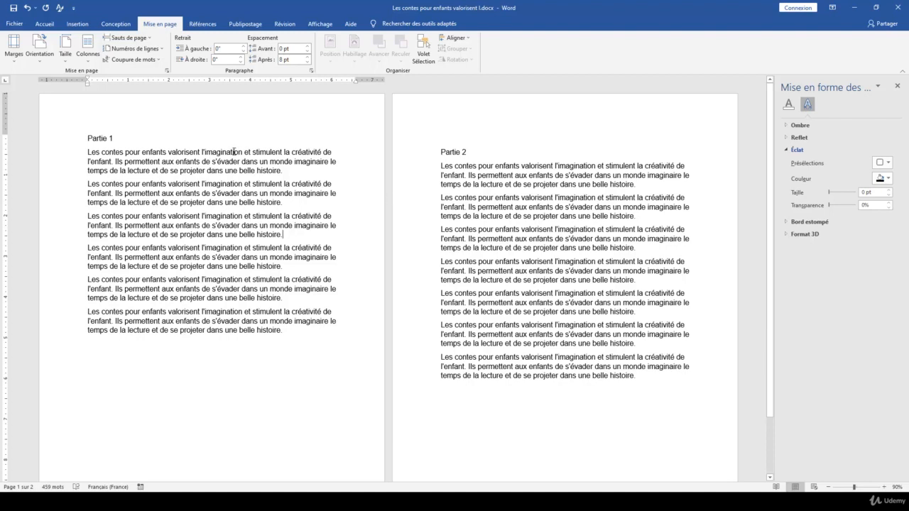
{"action": "left_click", "coordinate": [44, 23]}
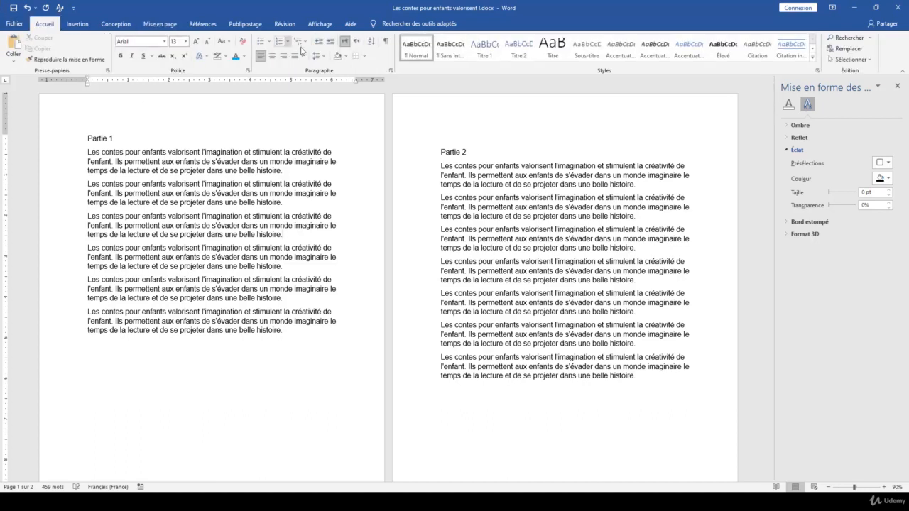
{"action": "left_click", "coordinate": [157, 26]}
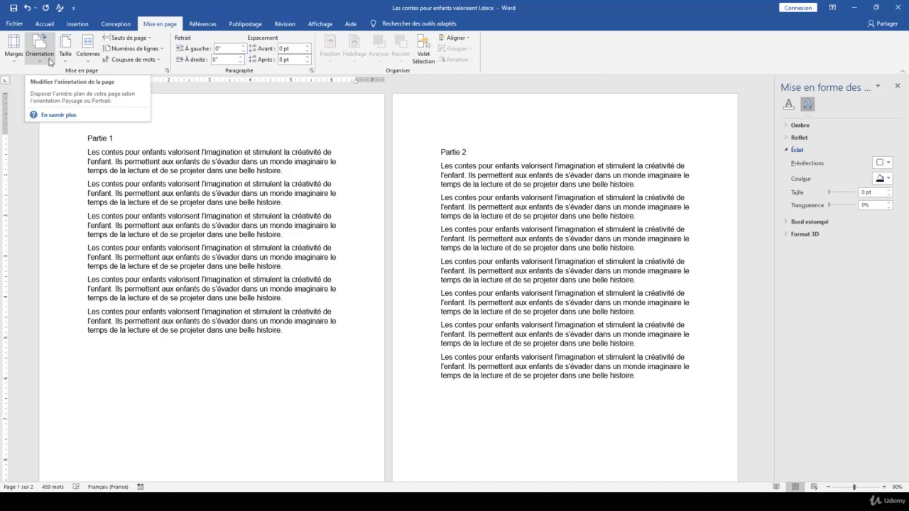